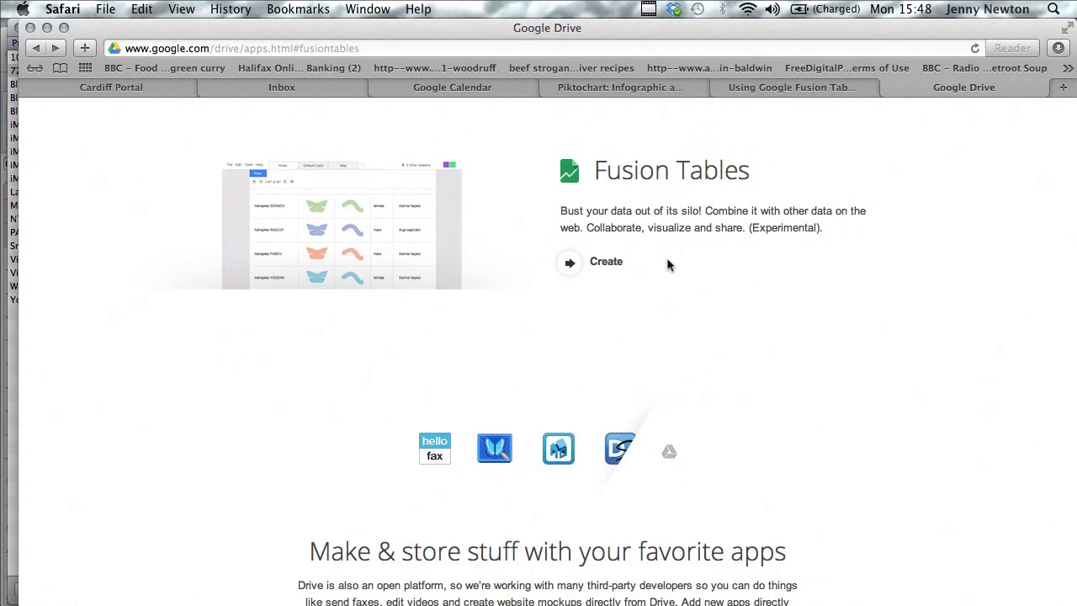
Create a Fusion Table by importing the 12 KB "data journalism file" workbook from the Desktop, with column names in row 1
click(608, 263)
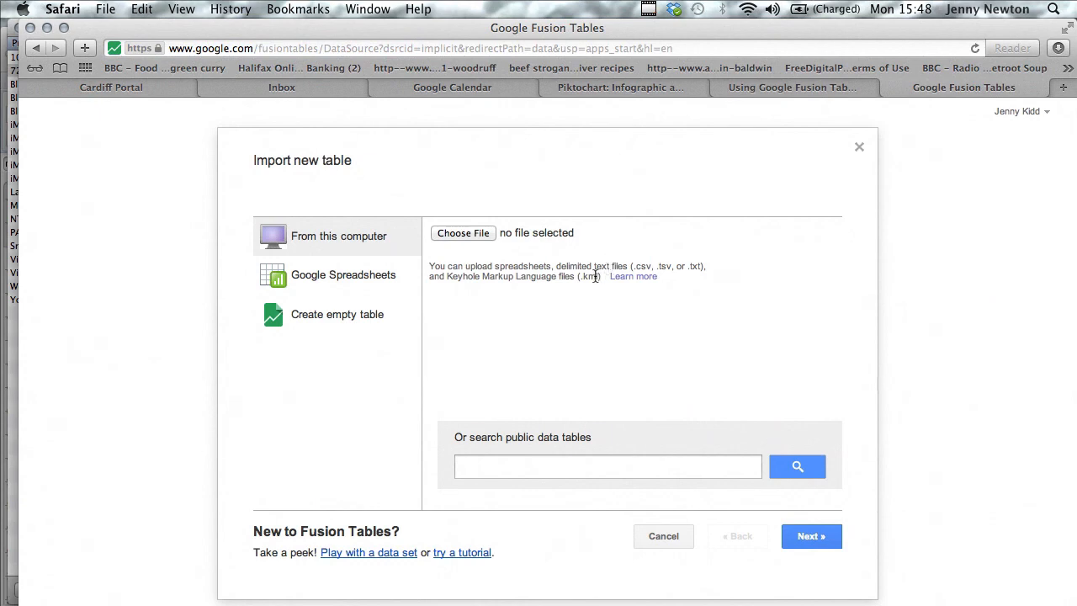
click(469, 235)
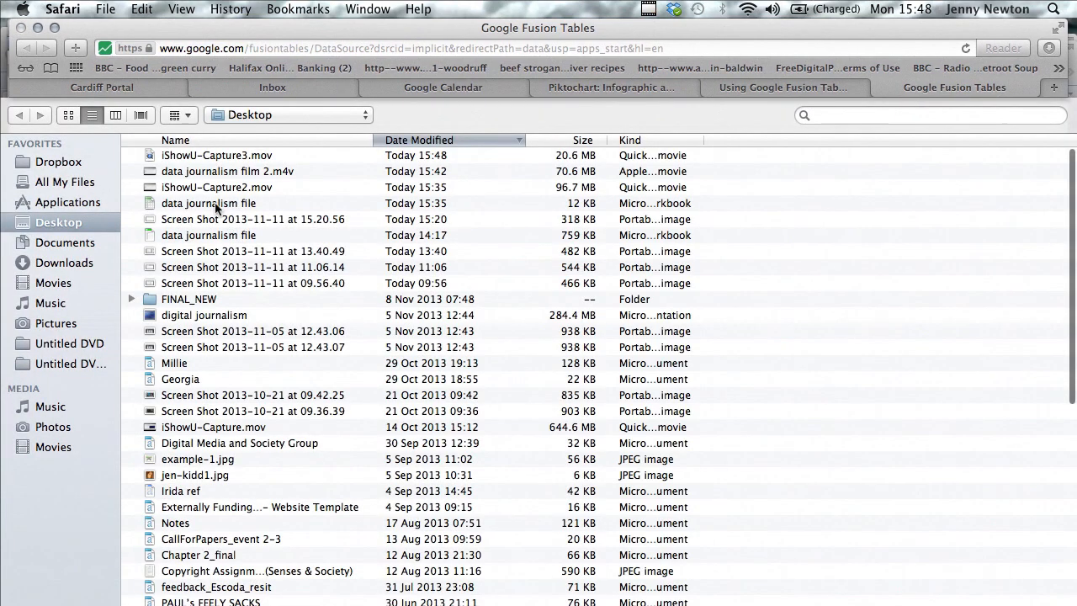
double_click(217, 205)
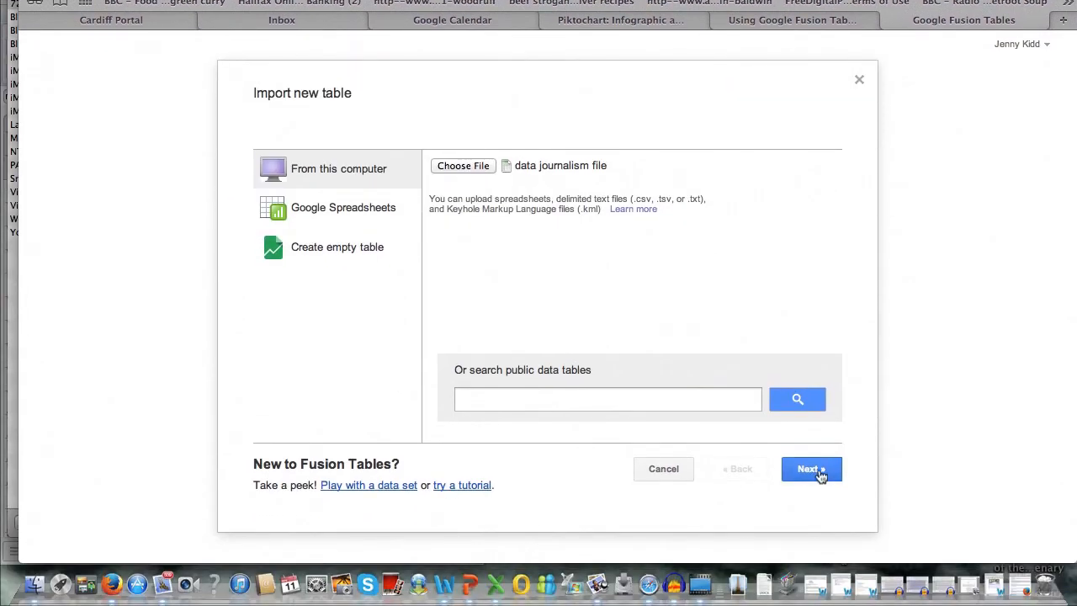
click(810, 469)
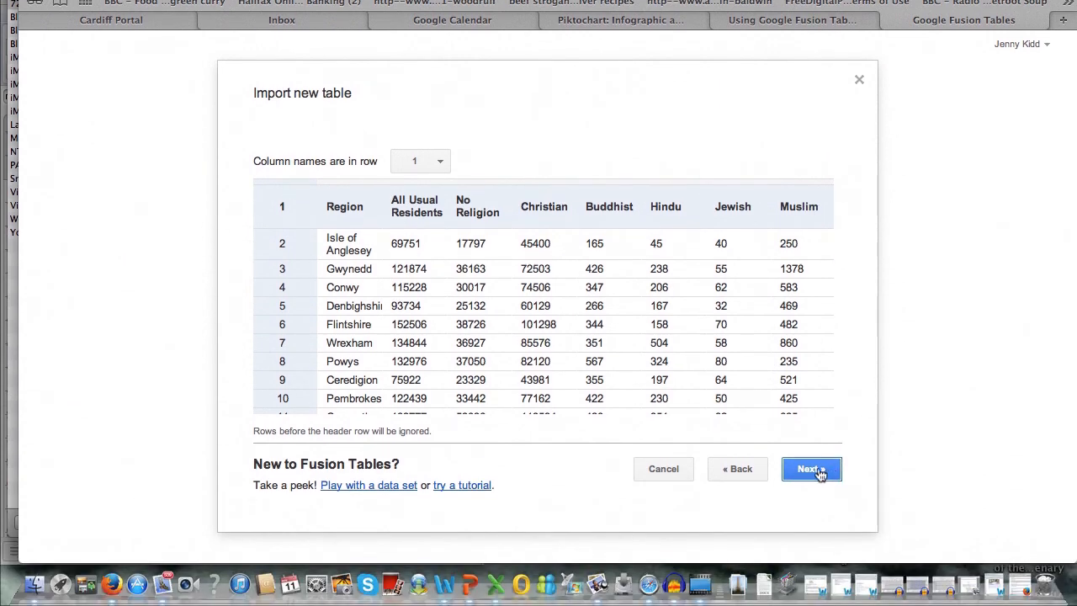
click(812, 468)
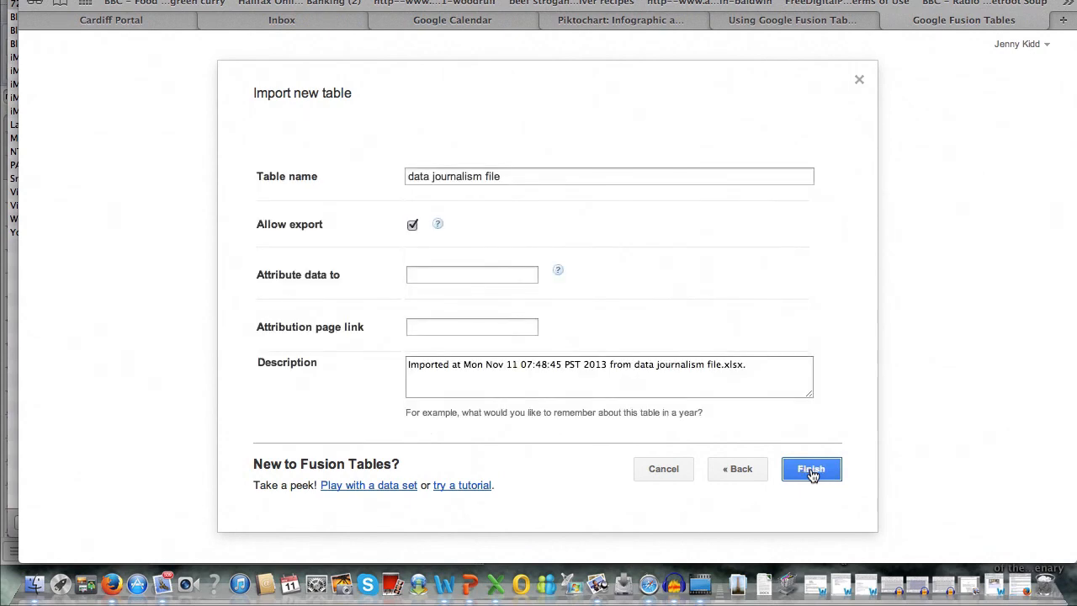
Name the table "Religions in Wales by Region 2011" and finish the import
drag(511, 244, 395, 234)
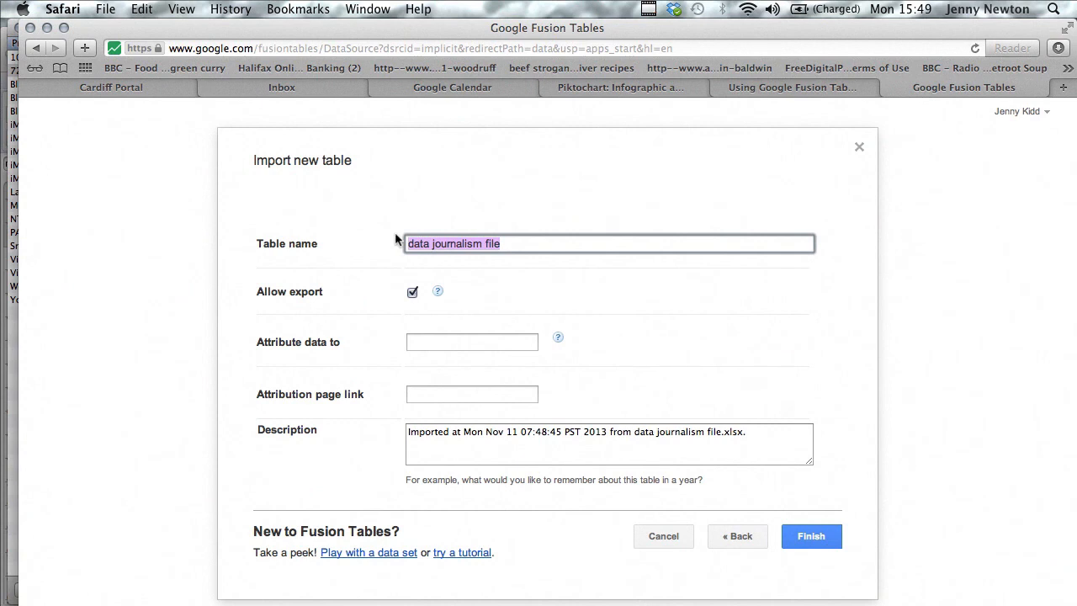
text(Relia)
key(BackSpace)
key(BackSpace)
key(BackSpace)
key(BackSpace)
key(BackSpace)
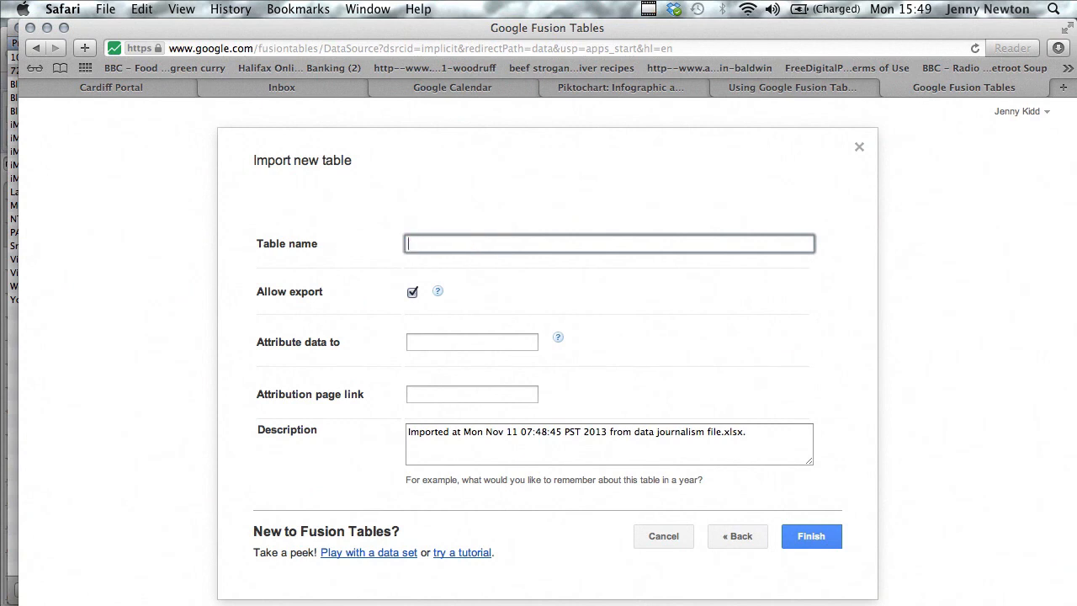
text(Religions in Wales by Region)
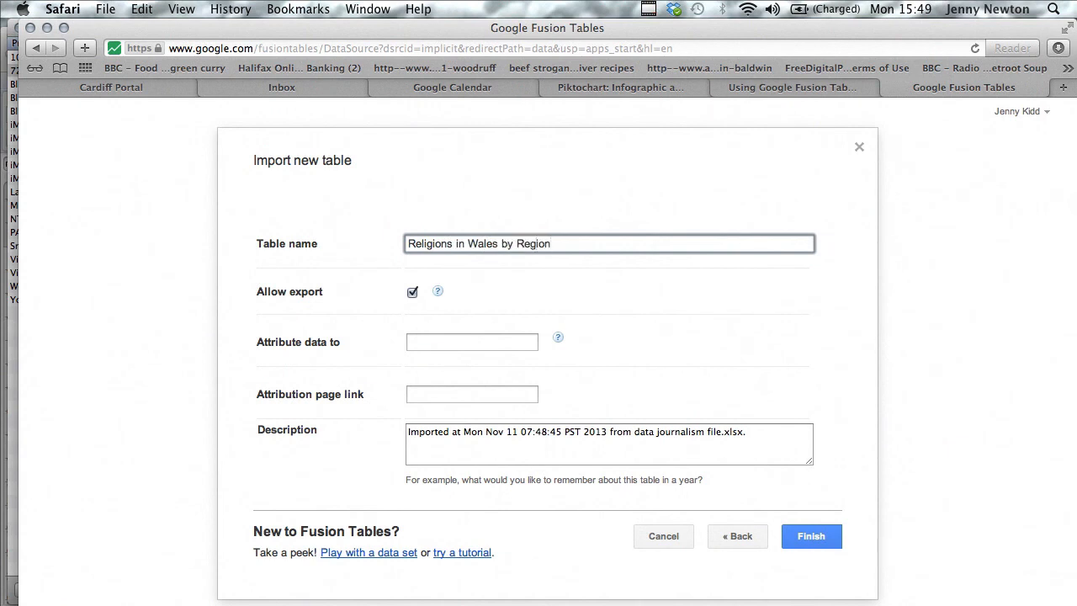
text( 2011)
click(812, 471)
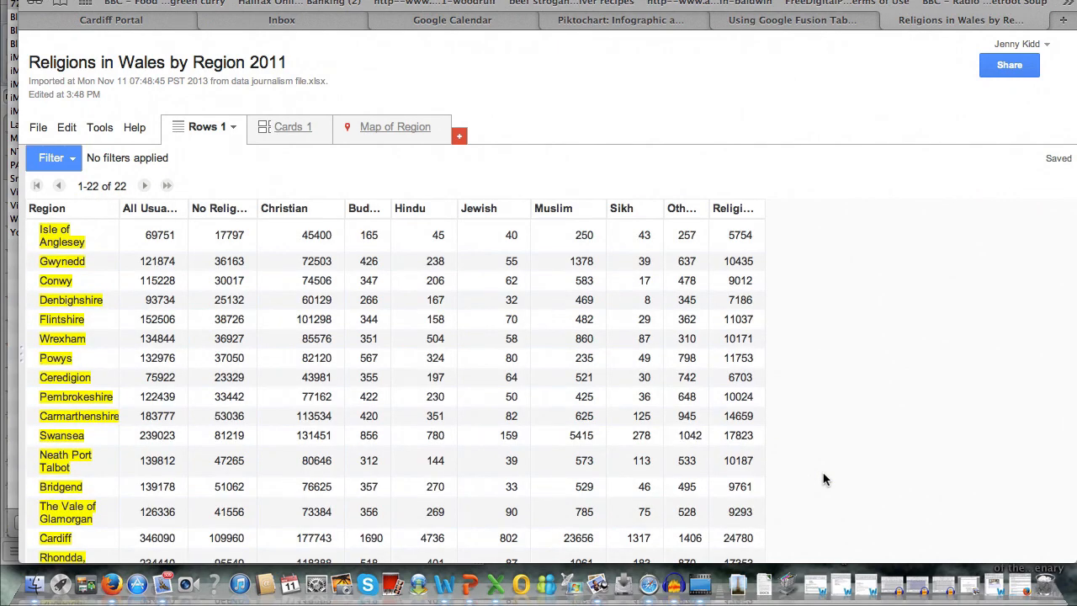
Look through the imported rows of religion figures for all Welsh regions
scroll(949, 477, down, 5)
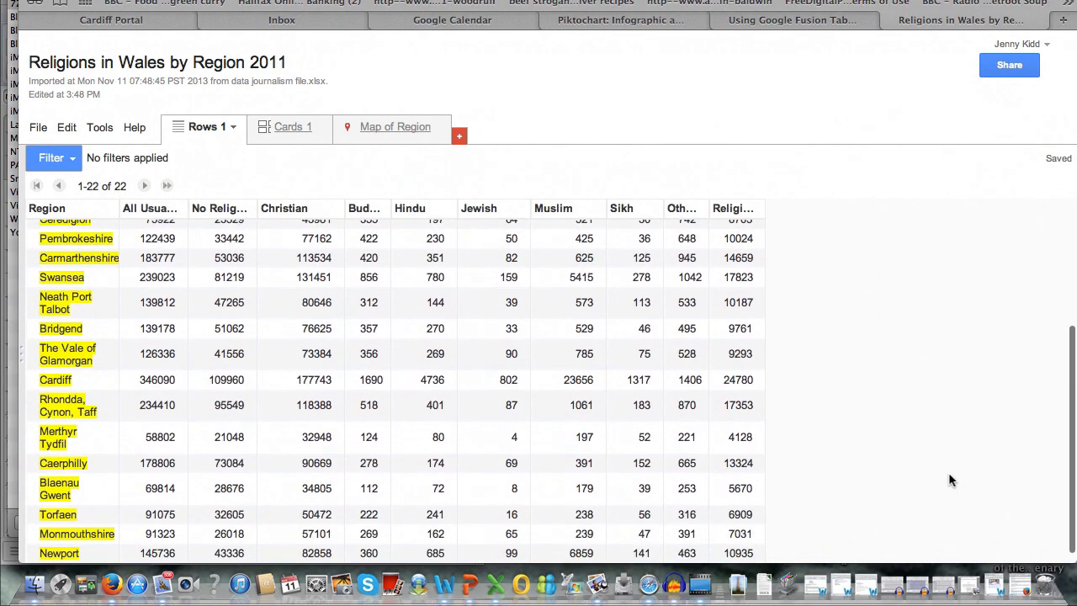
scroll(991, 377, down, 2)
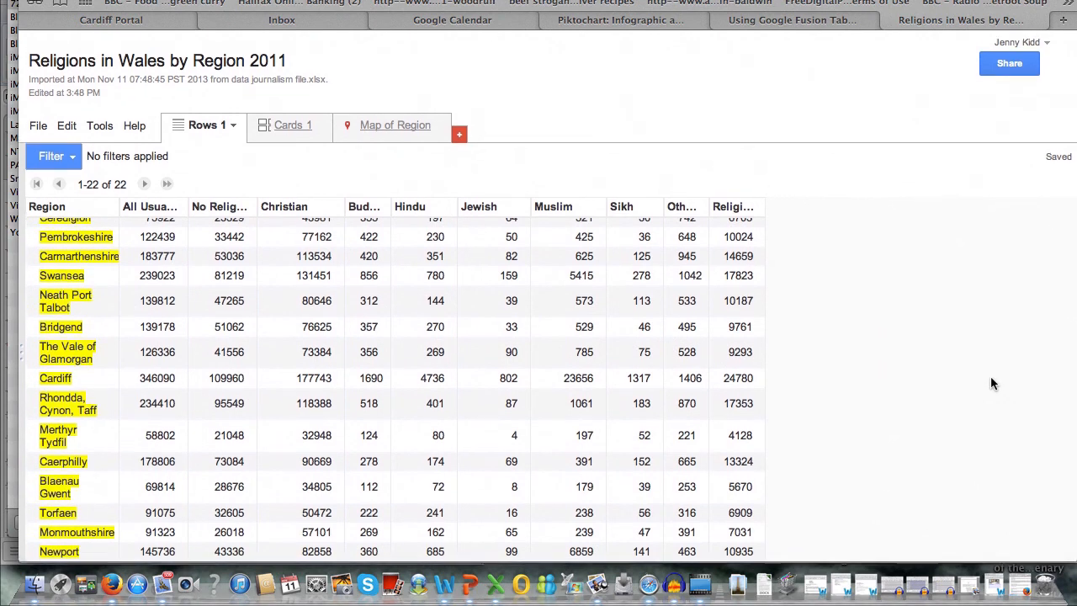
scroll(992, 383, up, 5)
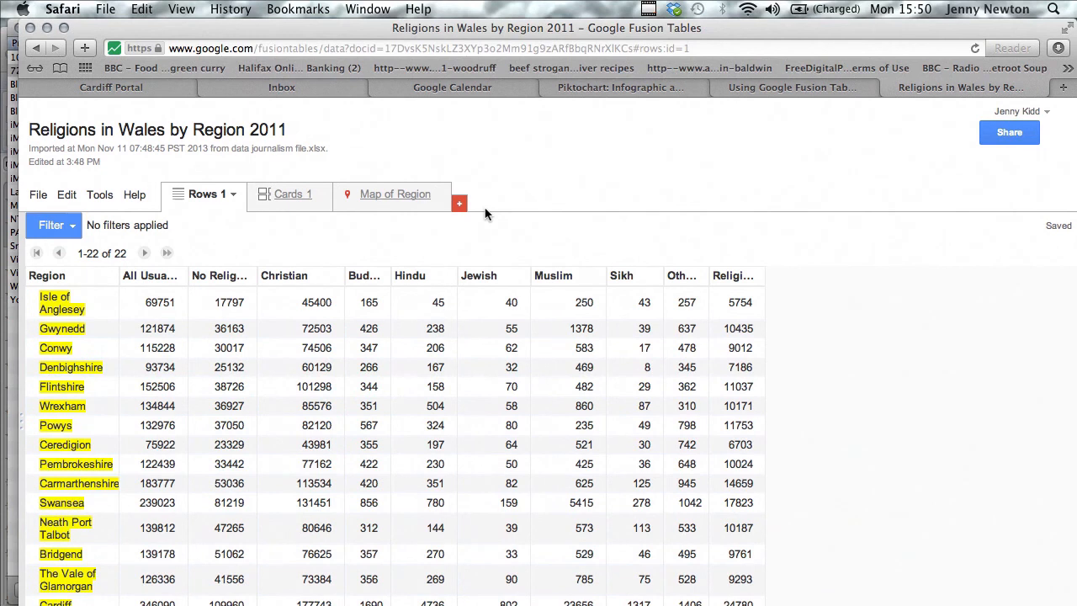
Plot the regions on a map and centre it on the United Kingdom
click(392, 195)
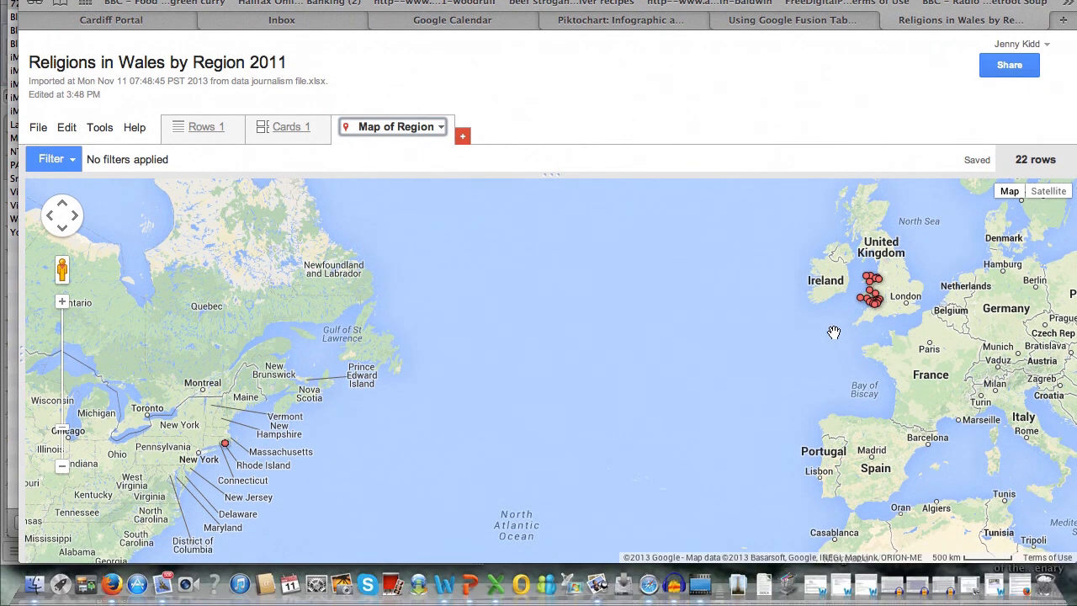
drag(840, 321, 588, 401)
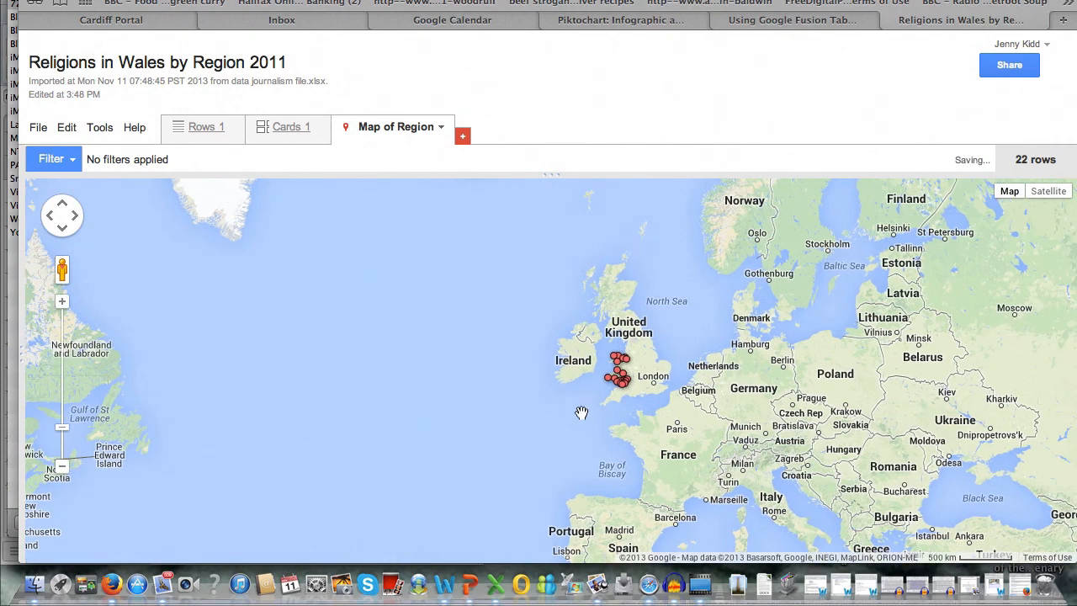
key(super+plus)
key(super+plus)
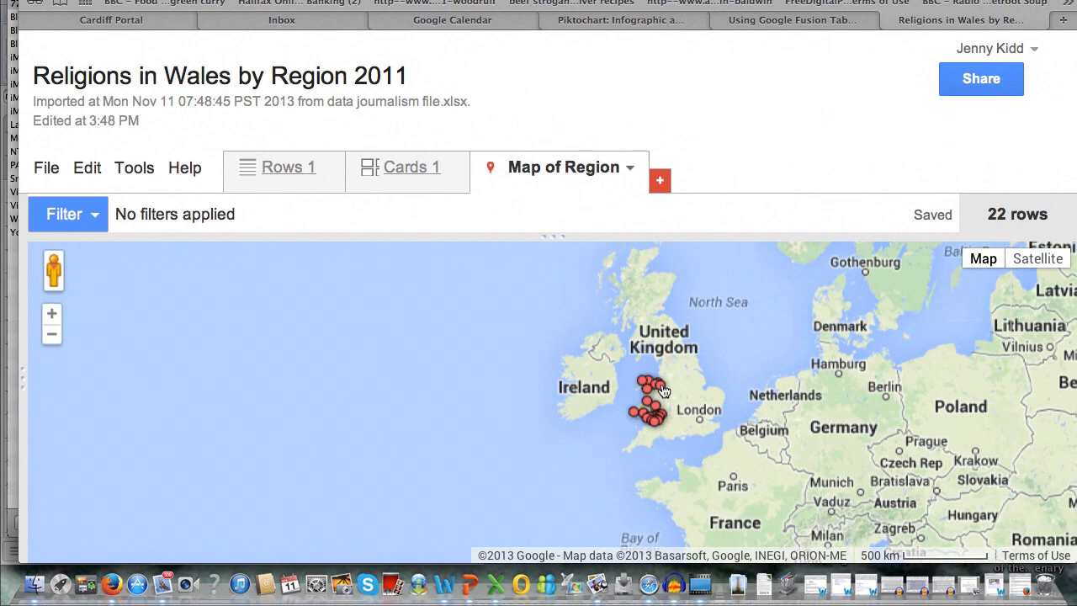
View the religion figures of the Wrexham, Pembrokeshire and The Vale of Glamorgan markers on the map
double_click(663, 389)
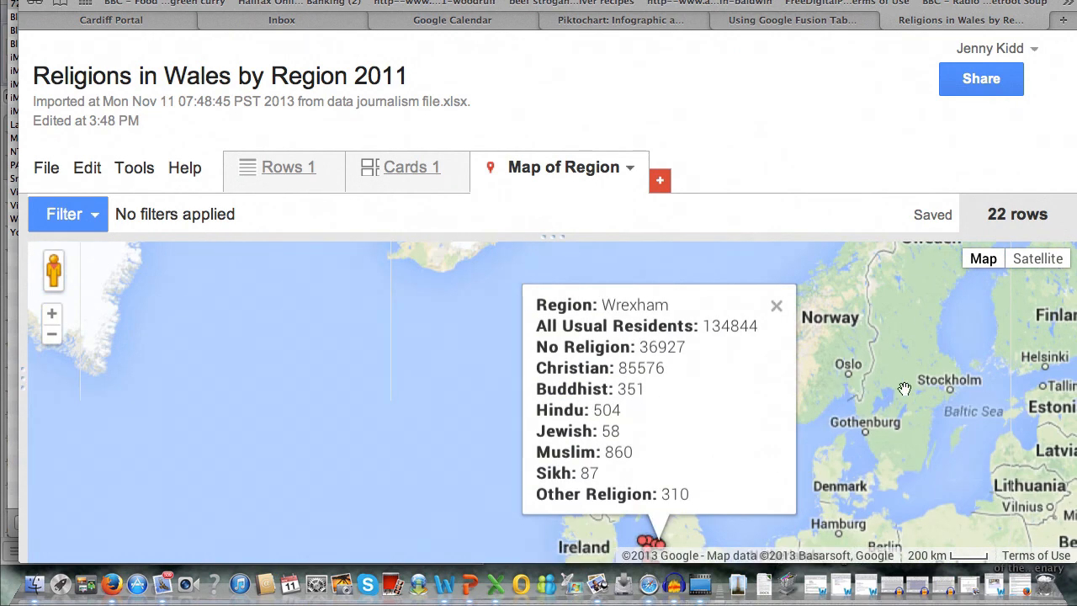
drag(812, 436, 791, 357)
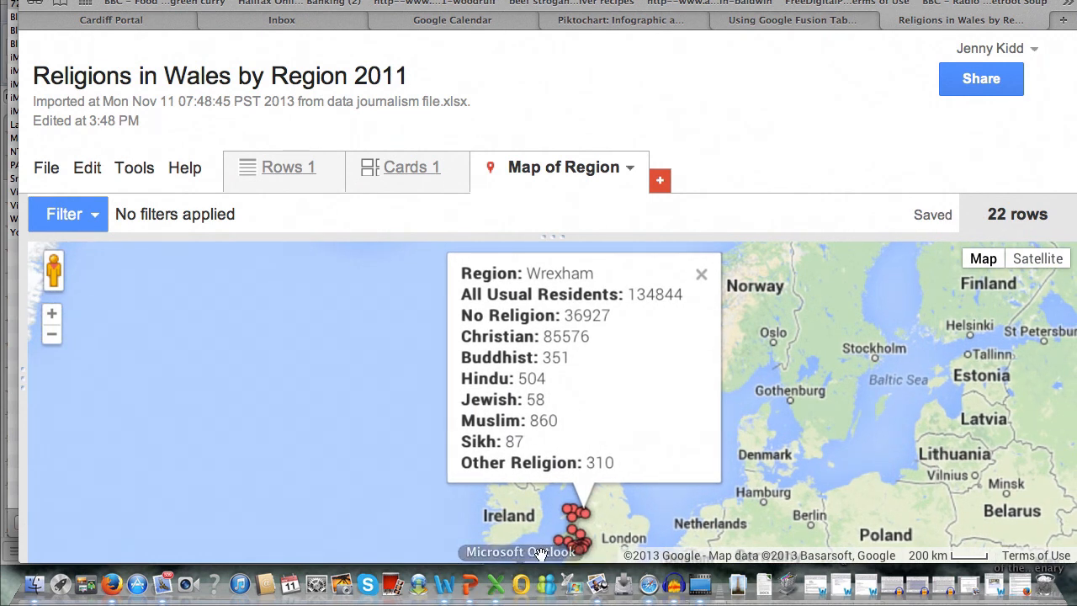
click(562, 547)
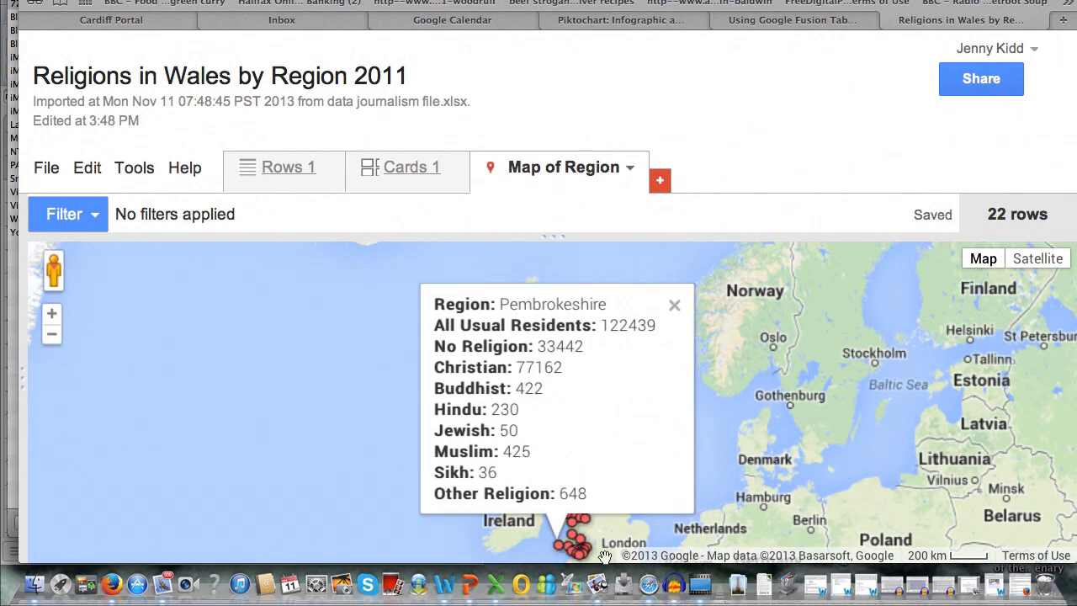
click(577, 550)
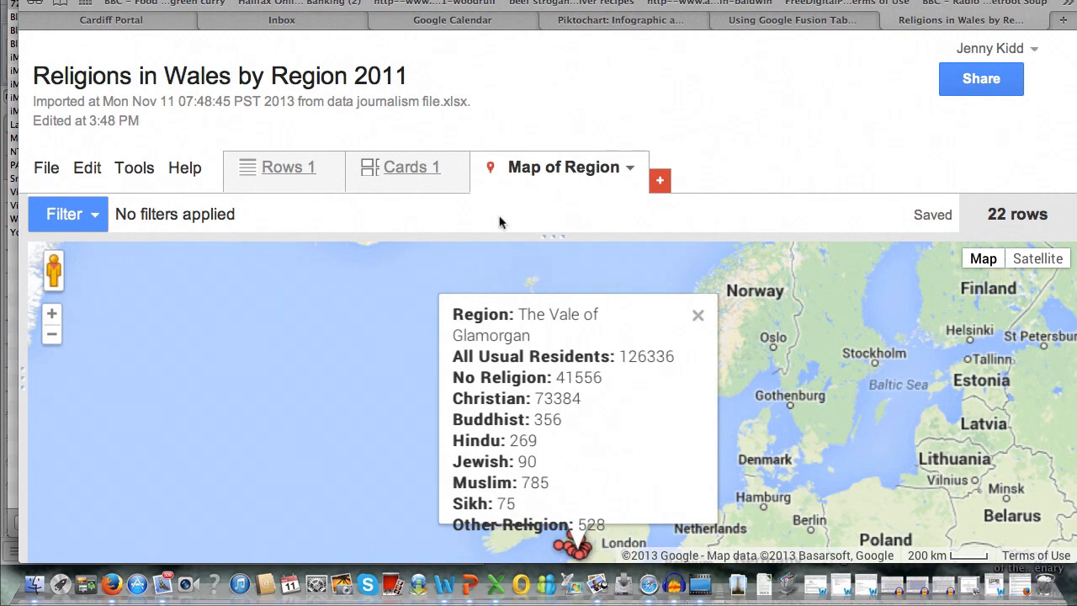
Frame the map more closely on Wales so that its region markers are spread apart and all in view
click(50, 322)
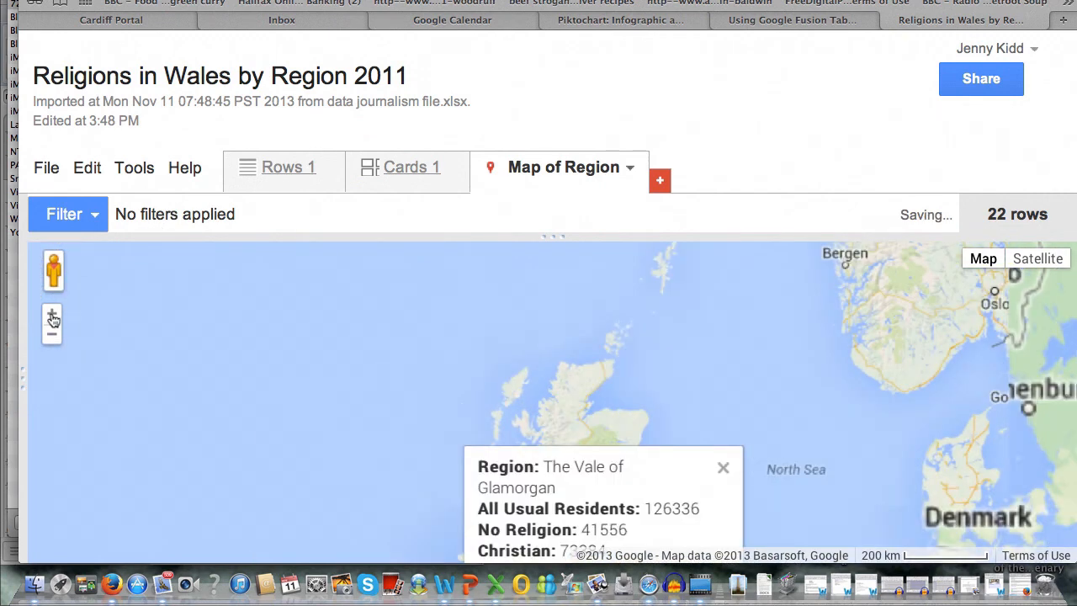
drag(295, 460, 255, 347)
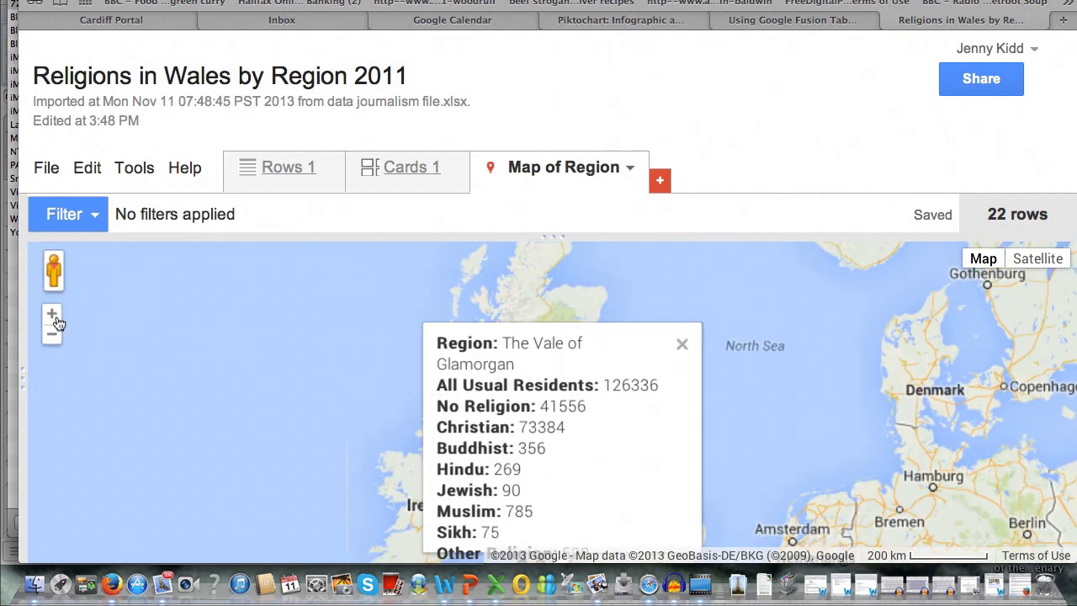
click(51, 314)
drag(236, 443, 248, 258)
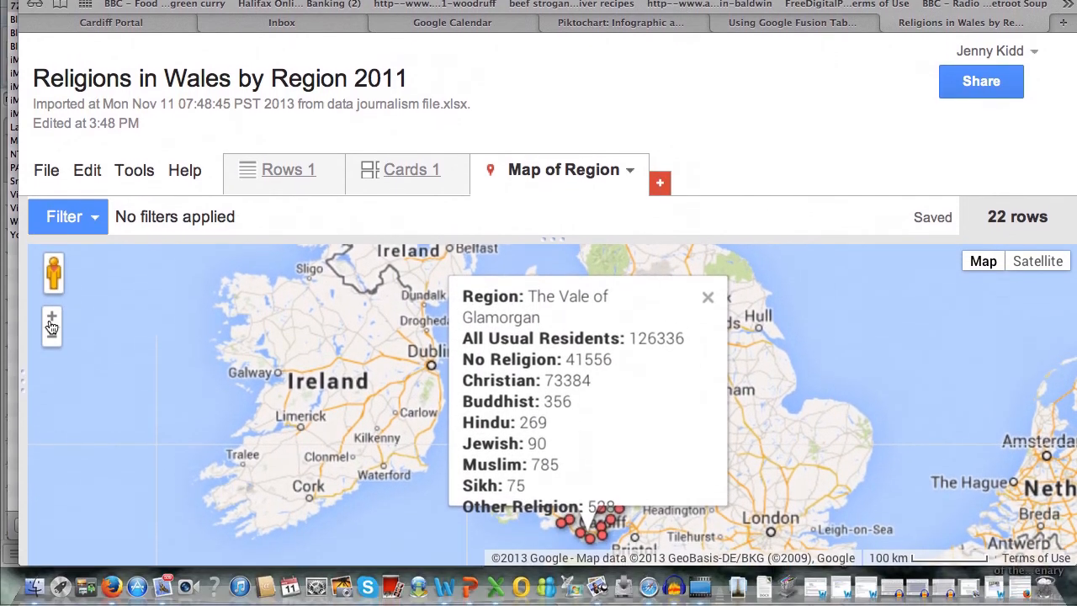
click(52, 348)
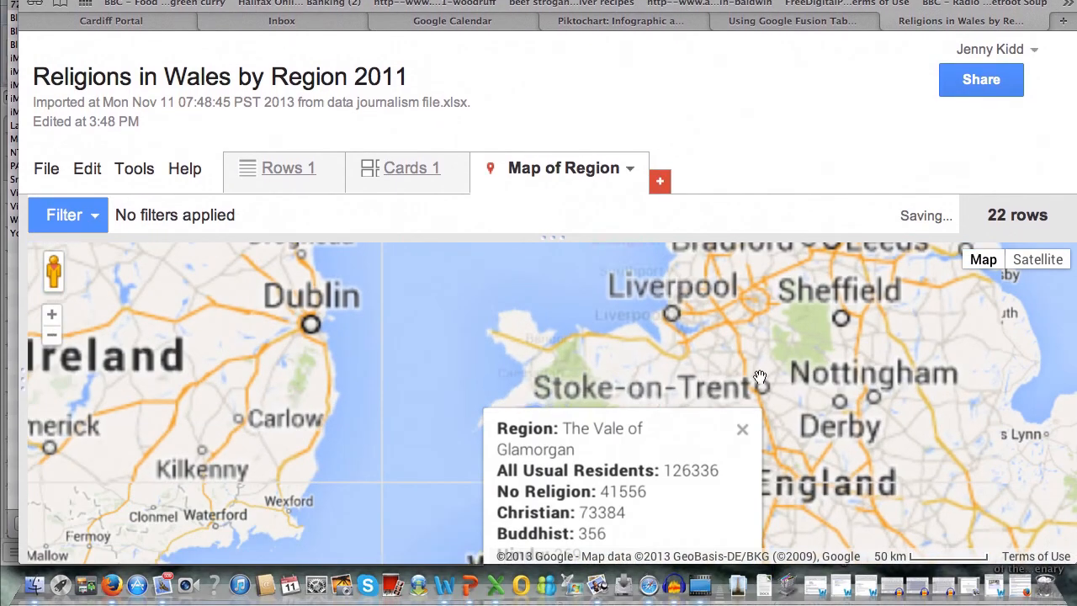
drag(774, 343, 800, 397)
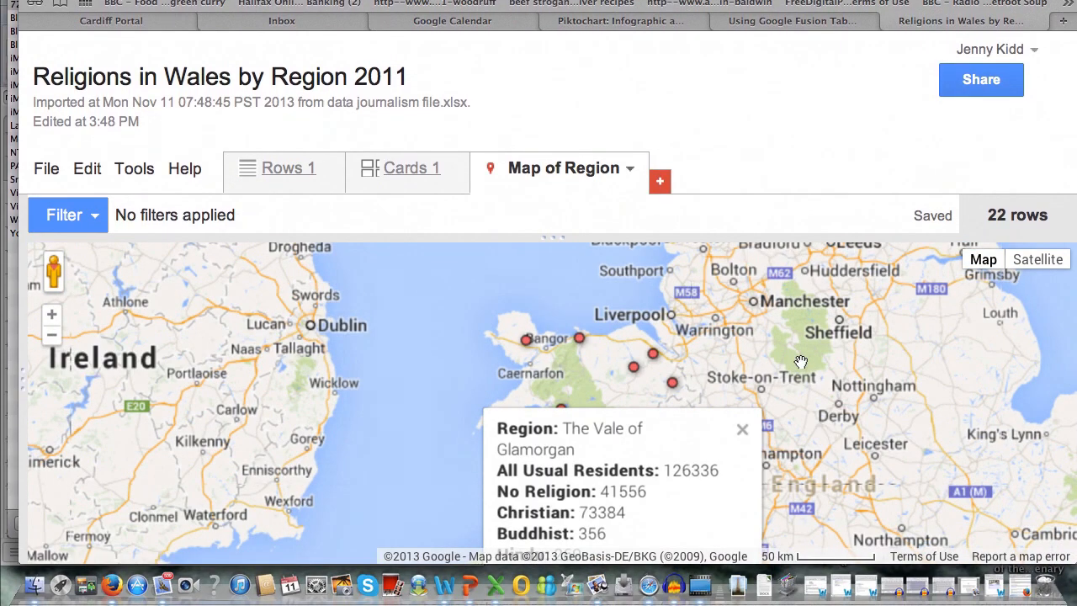
key(super+minus)
key(super+minus)
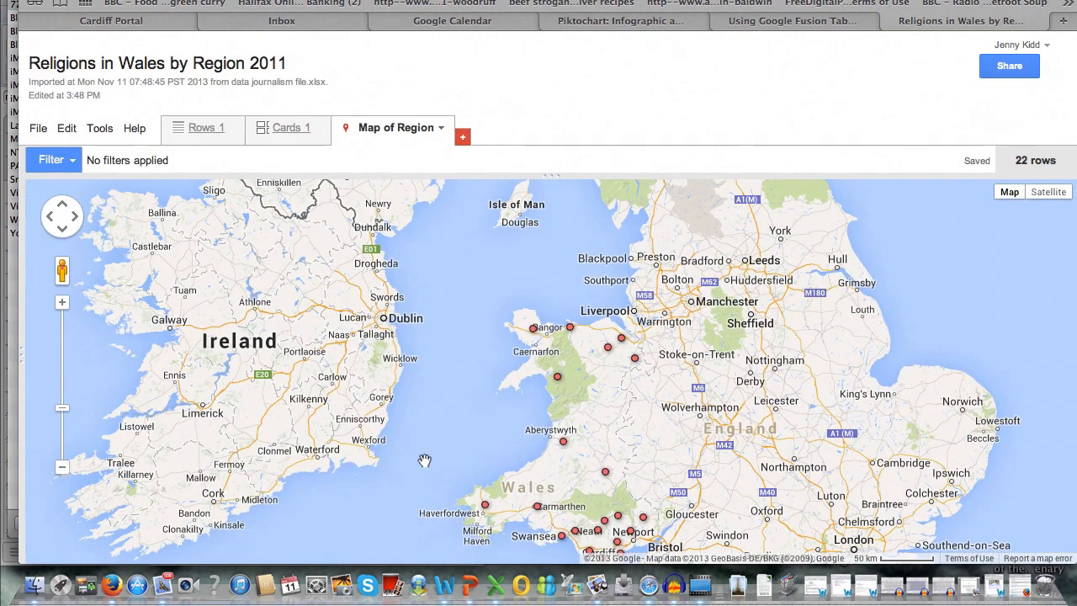
drag(475, 440, 466, 387)
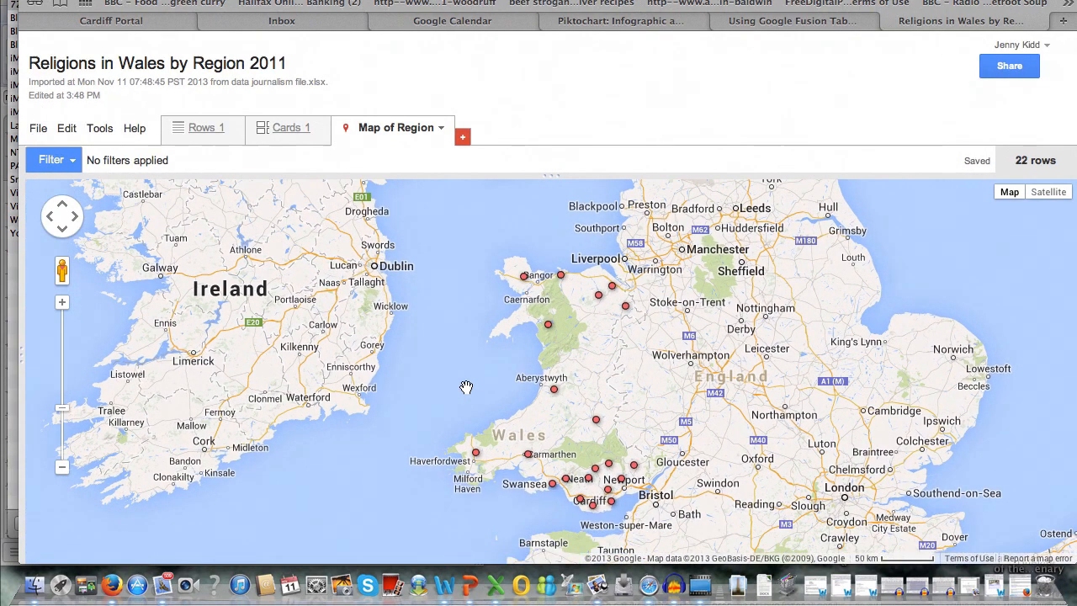
View the figures of the Carmarthenshire, Swansea, The Vale of Glamorgan and Cardiff markers, and close the last info window
click(529, 456)
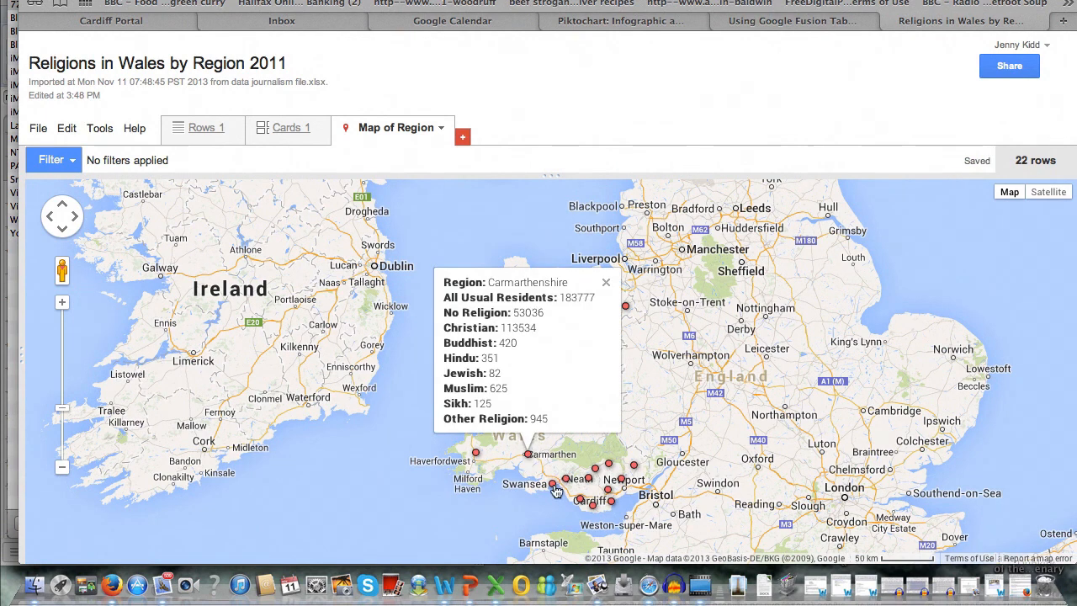
click(553, 485)
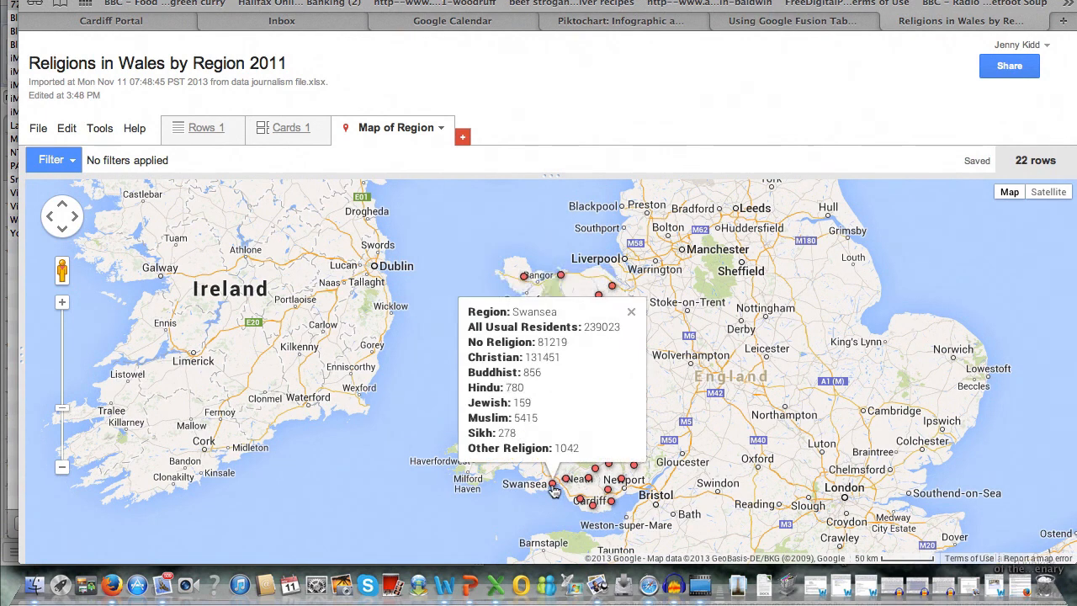
click(595, 508)
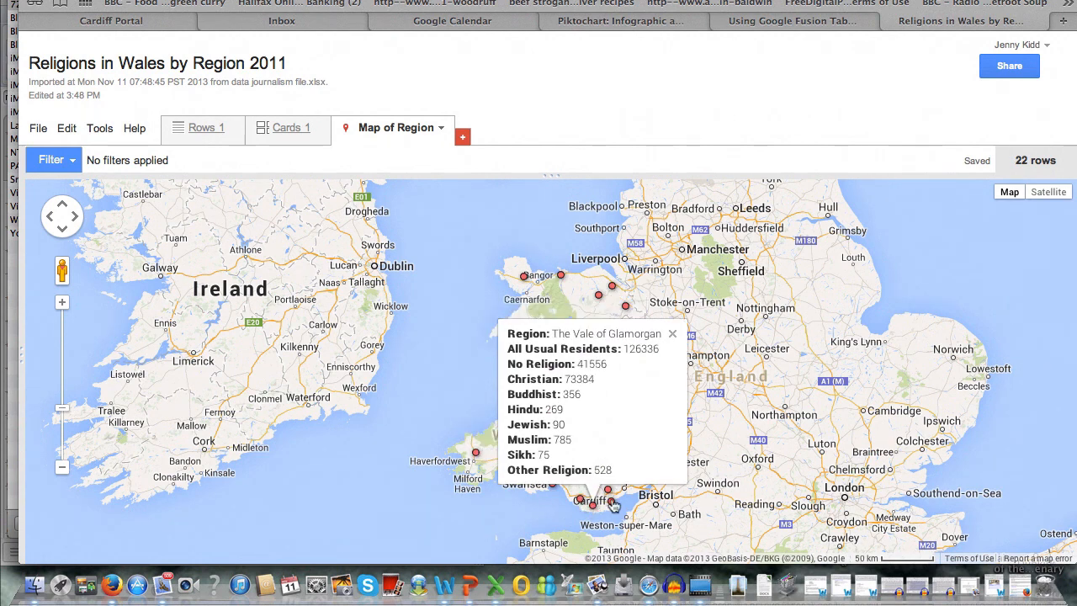
click(612, 503)
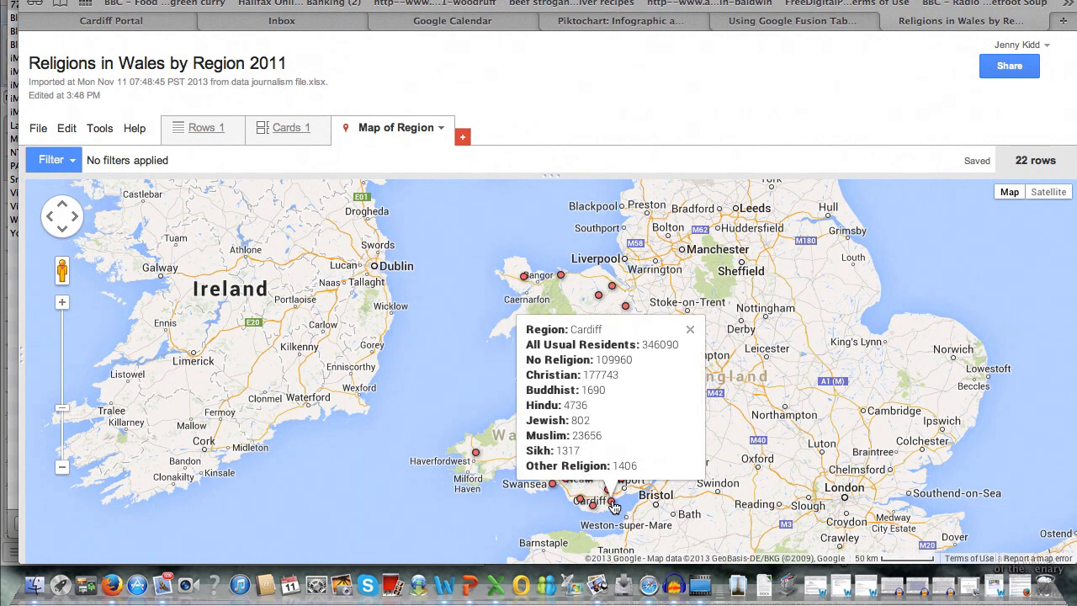
click(691, 331)
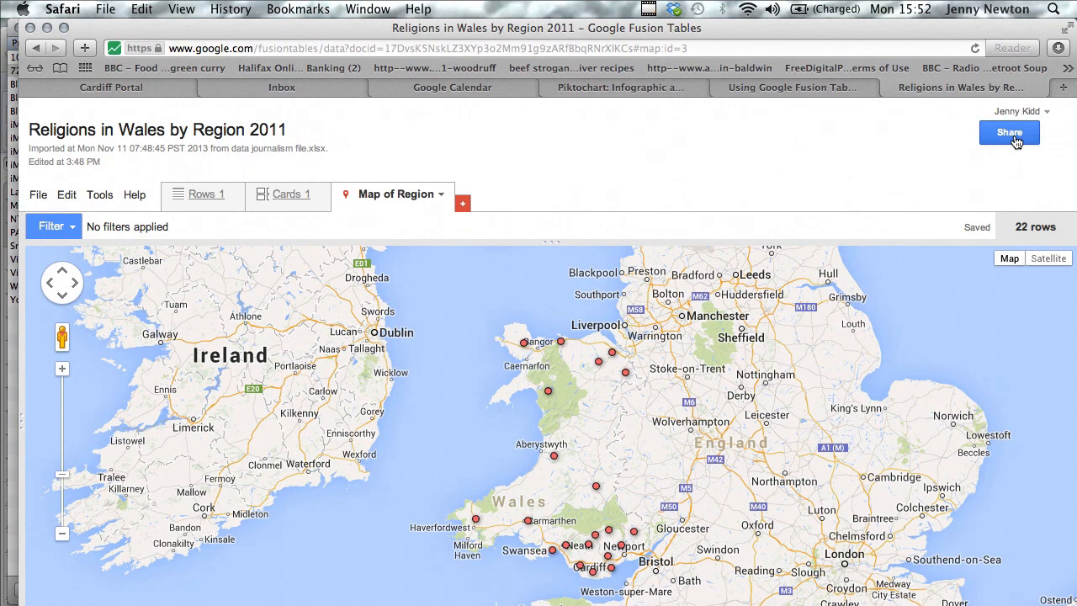
Check the table's sharing settings, including its link and access level, and close them without changes
click(1013, 134)
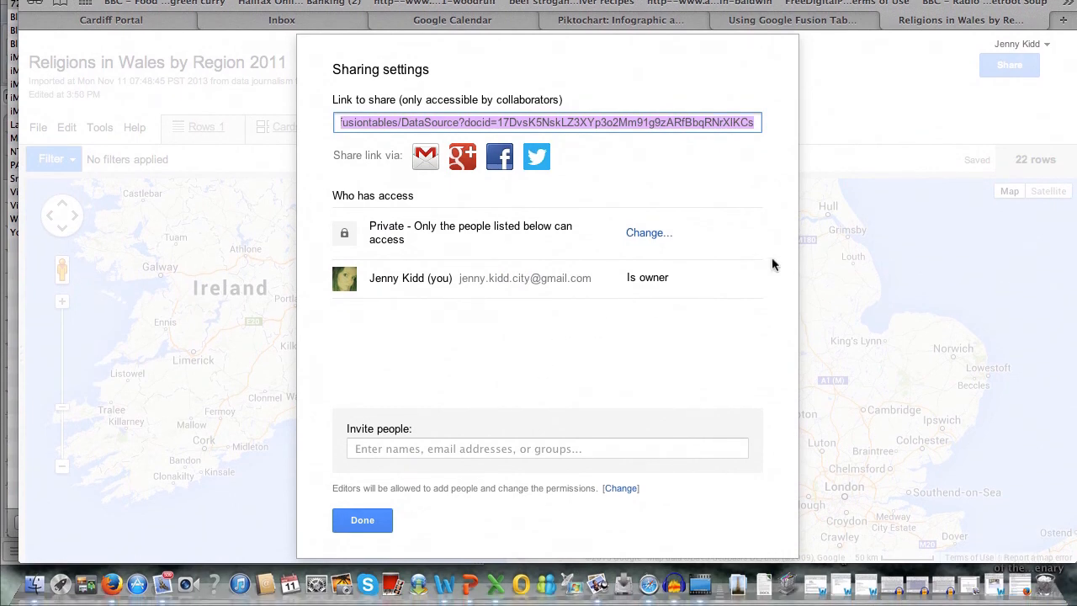
click(361, 521)
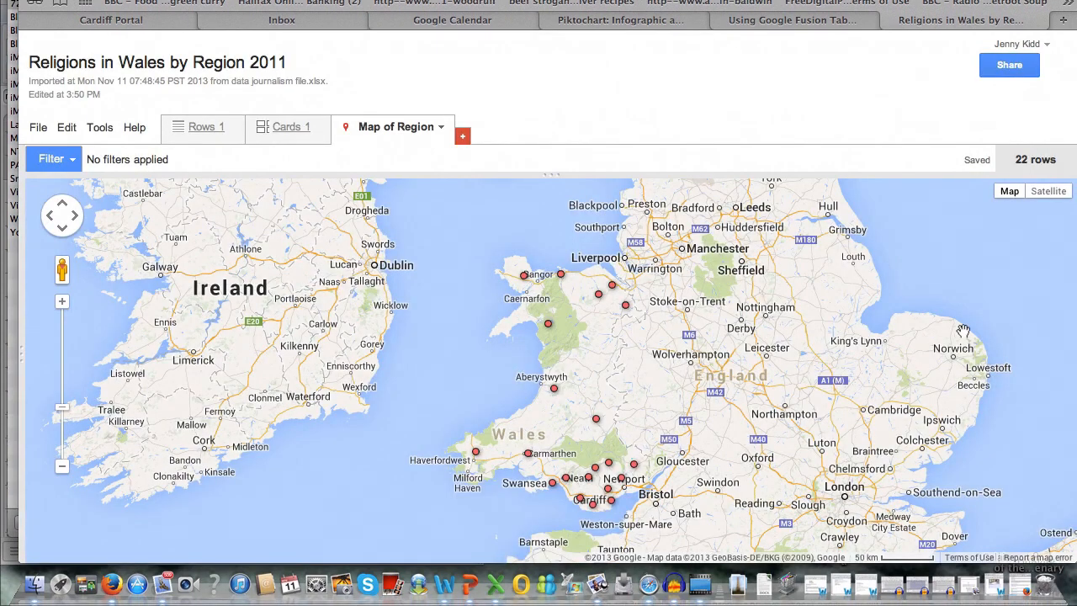